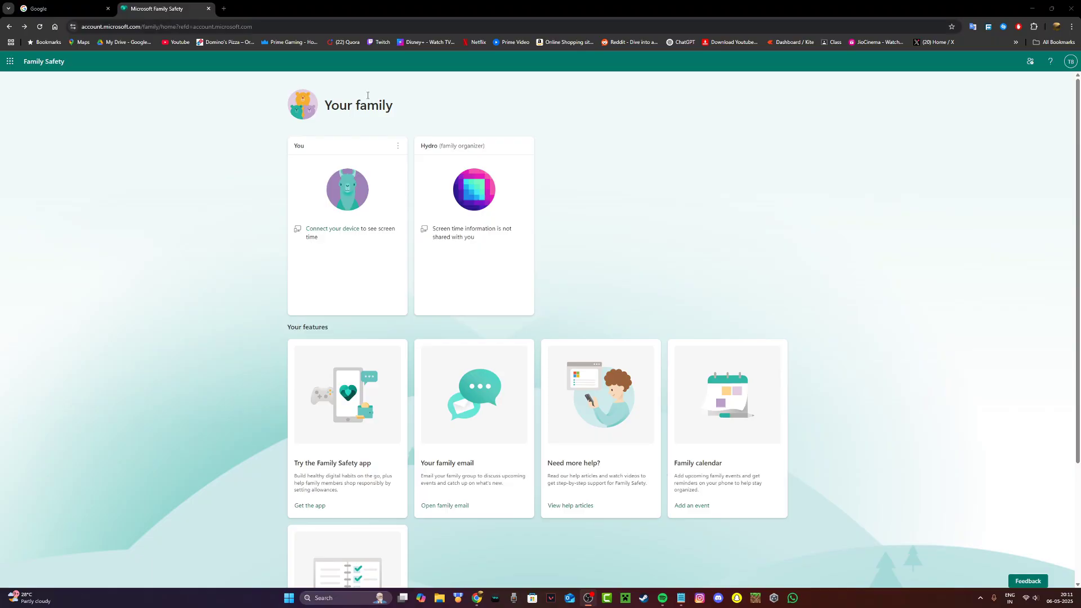
left_click(1070, 62)
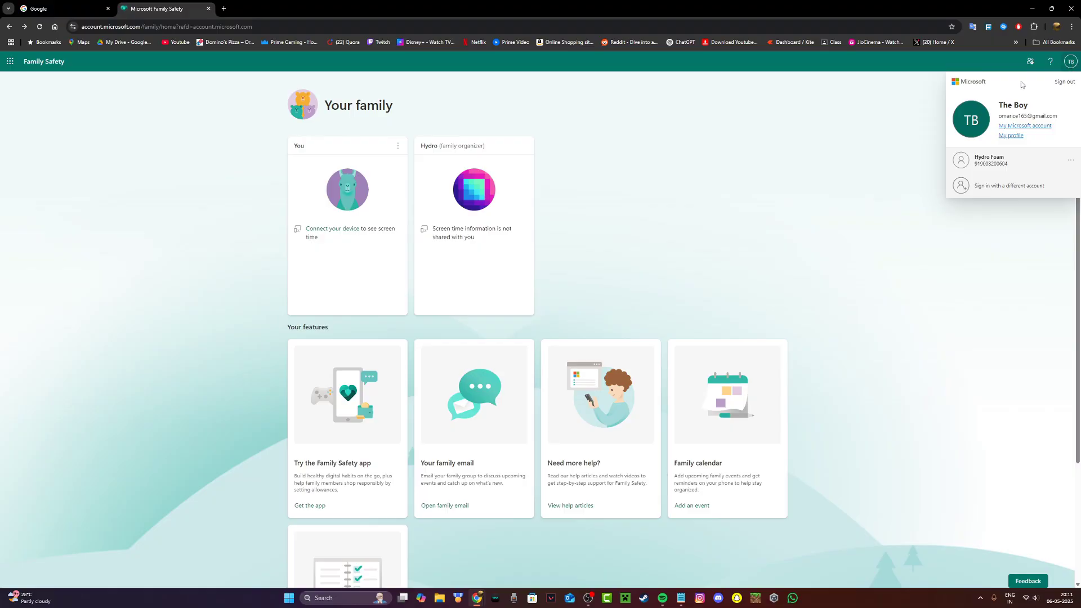
left_click(894, 150)
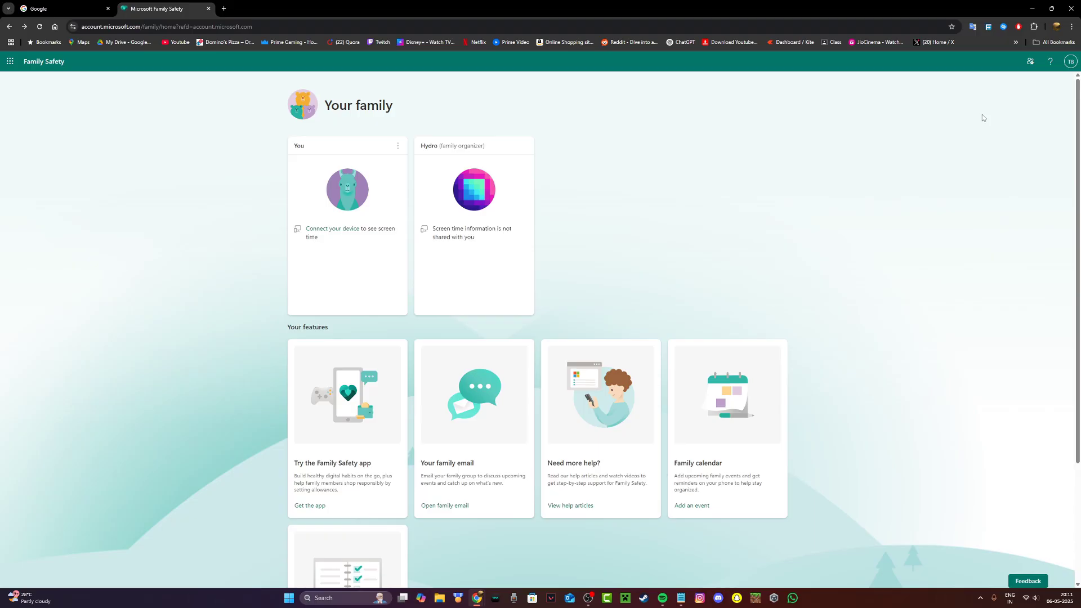
left_click(1030, 62)
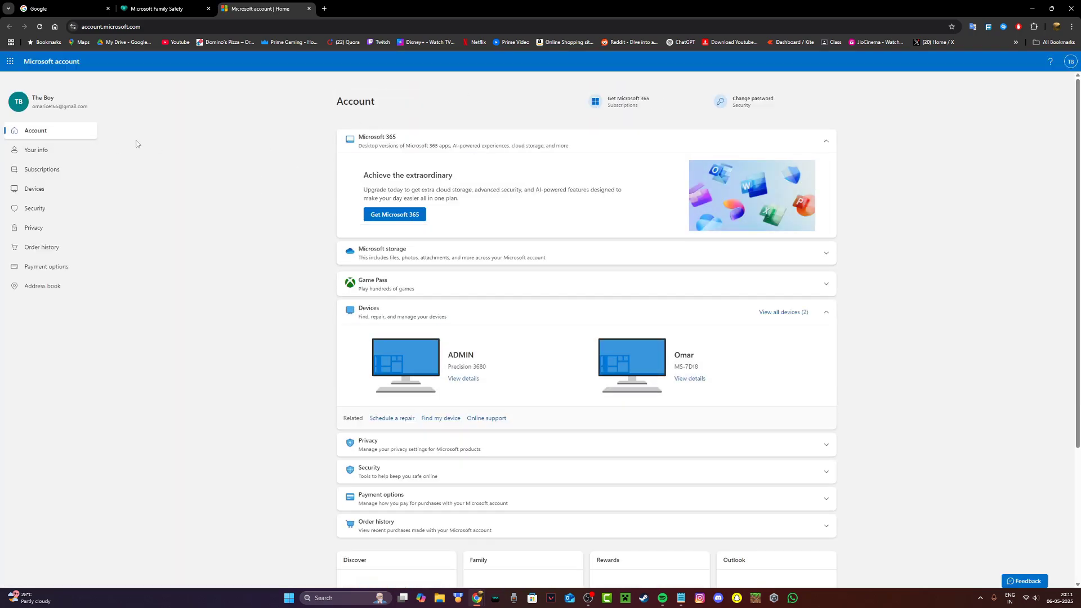
left_click(36, 151)
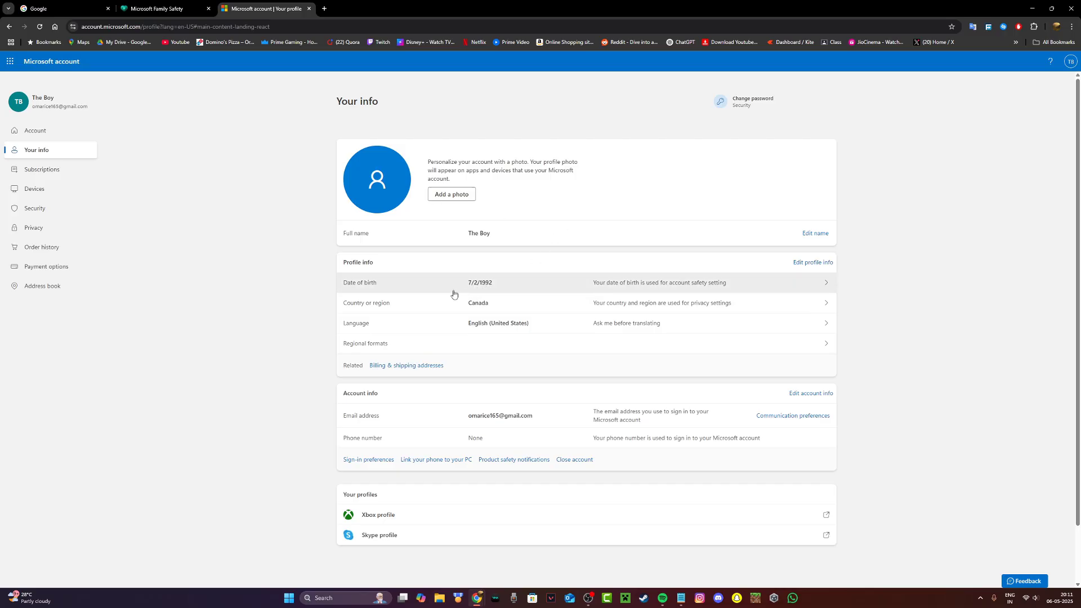
Start editing the date of birth and request an email verification code.
left_click(535, 287)
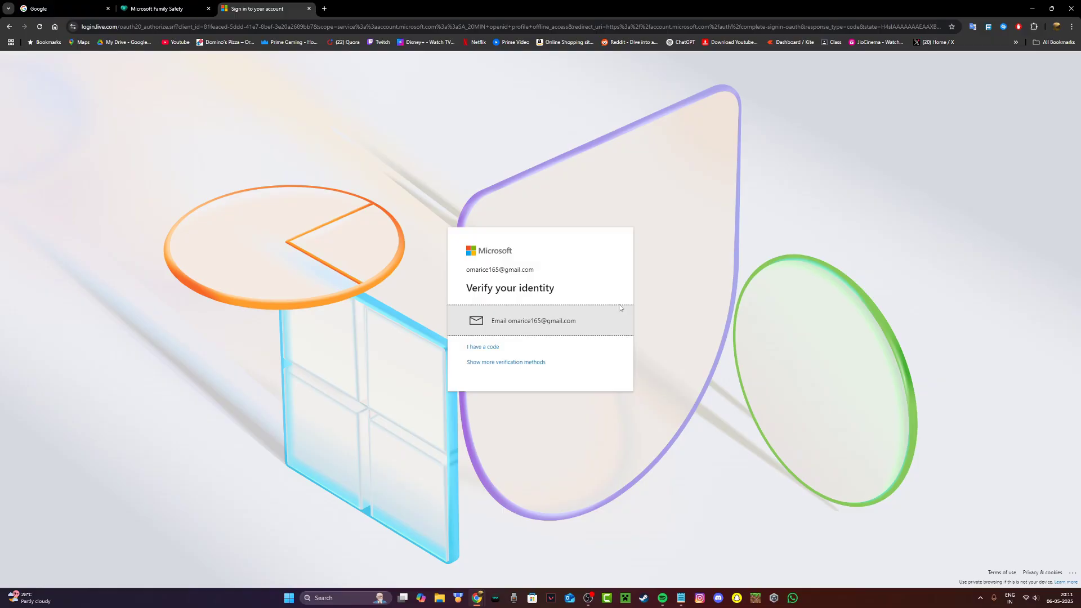
left_click(595, 320)
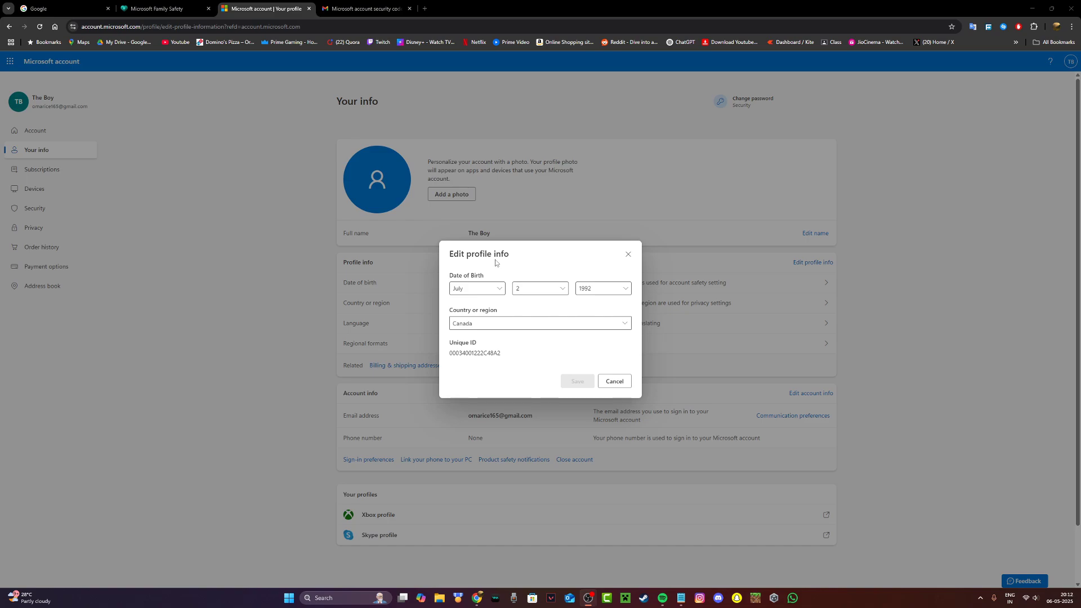
left_click(618, 292)
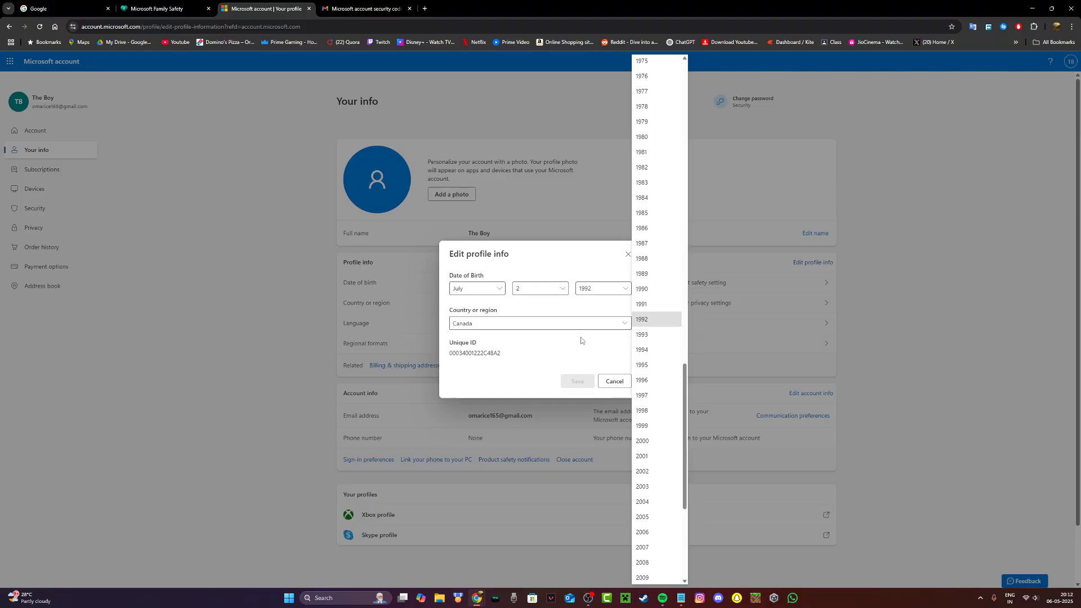
left_click(542, 348)
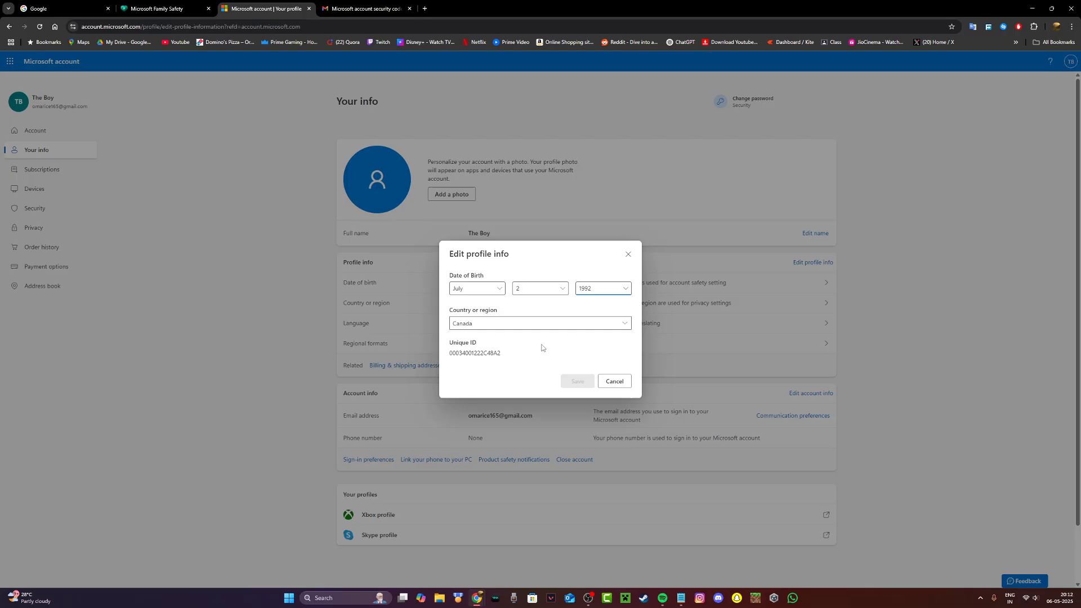
Return to the Family Safety Your settings tab with its Leave family group option.
left_click(161, 9)
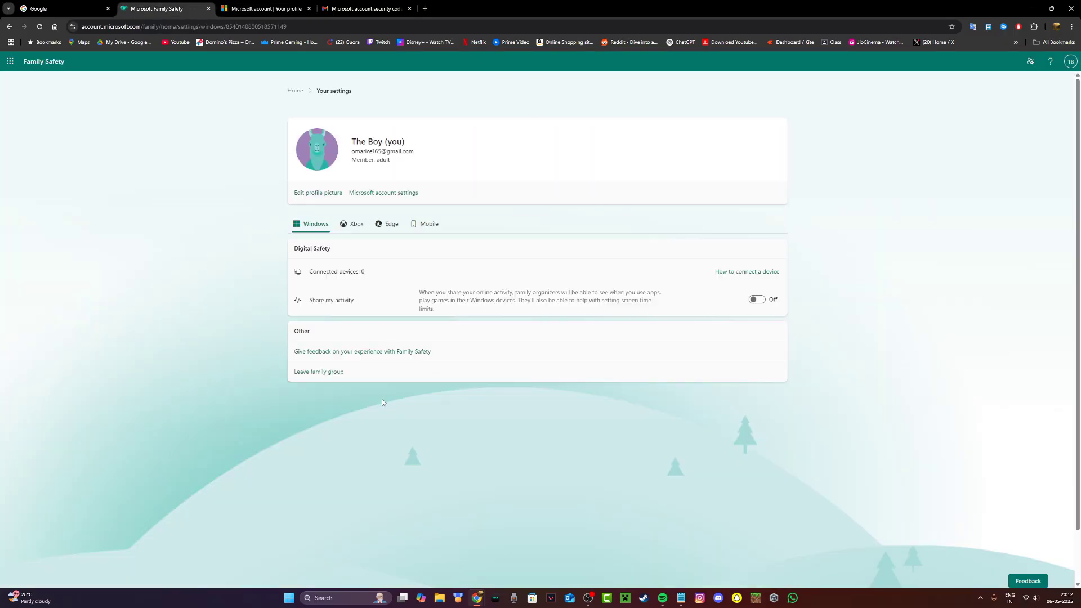